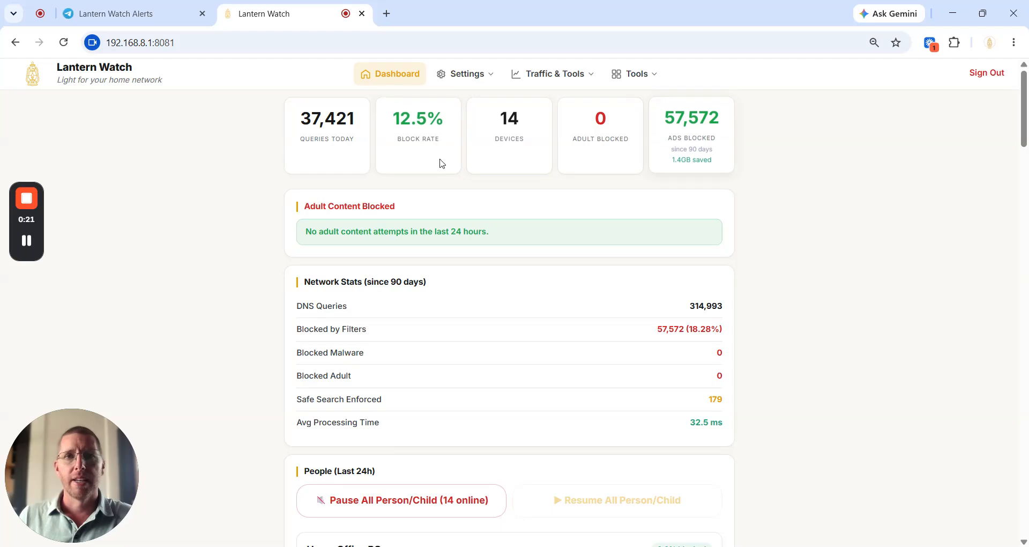
# - Open the Home Office PC's schedule, review its bedtime, focus time and screen time options, and return to the dashboard
pyautogui.scroll(-6, 425, 262)
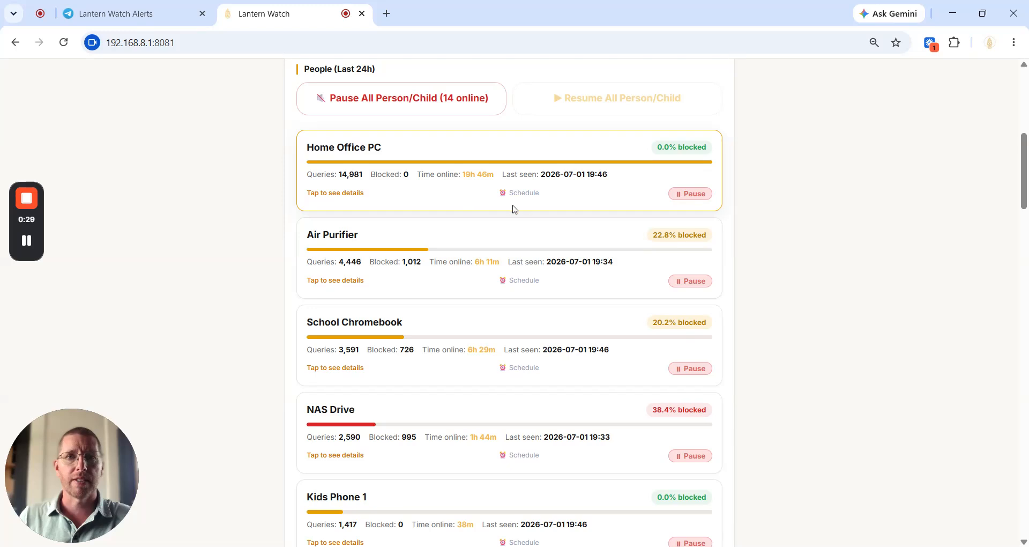
pyautogui.click(519, 194)
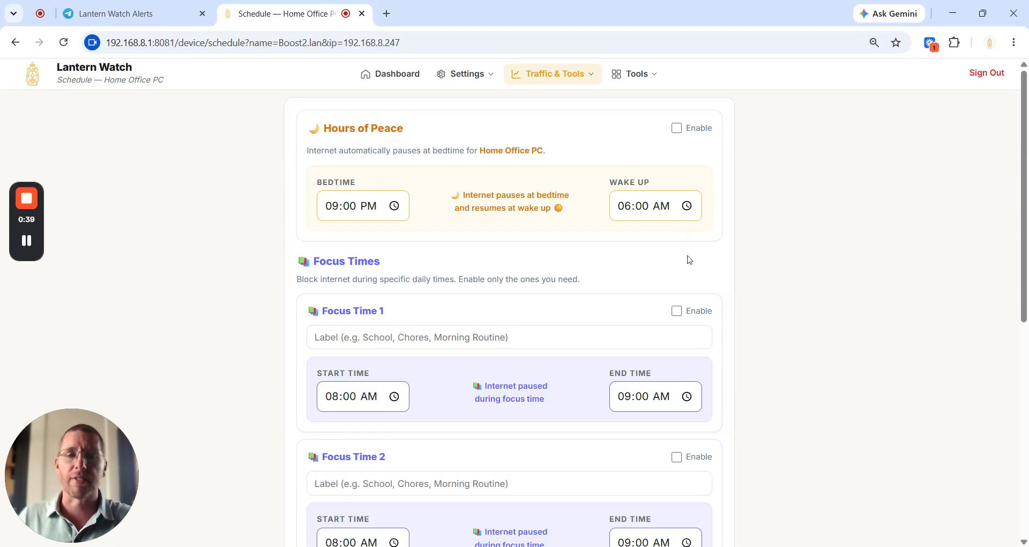
pyautogui.scroll(-4, 689, 260)
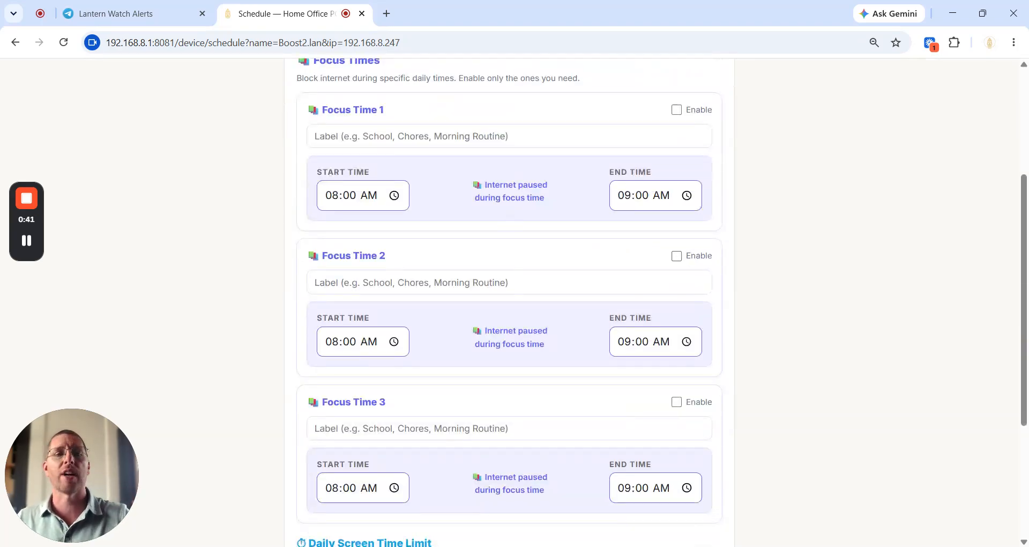
pyautogui.scroll(-4, 512, 301)
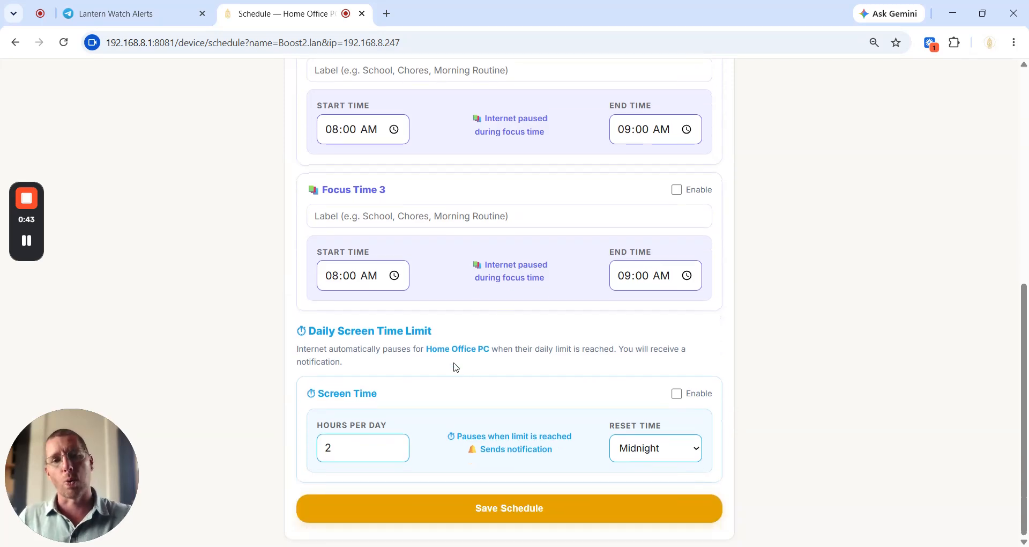
pyautogui.click(15, 43)
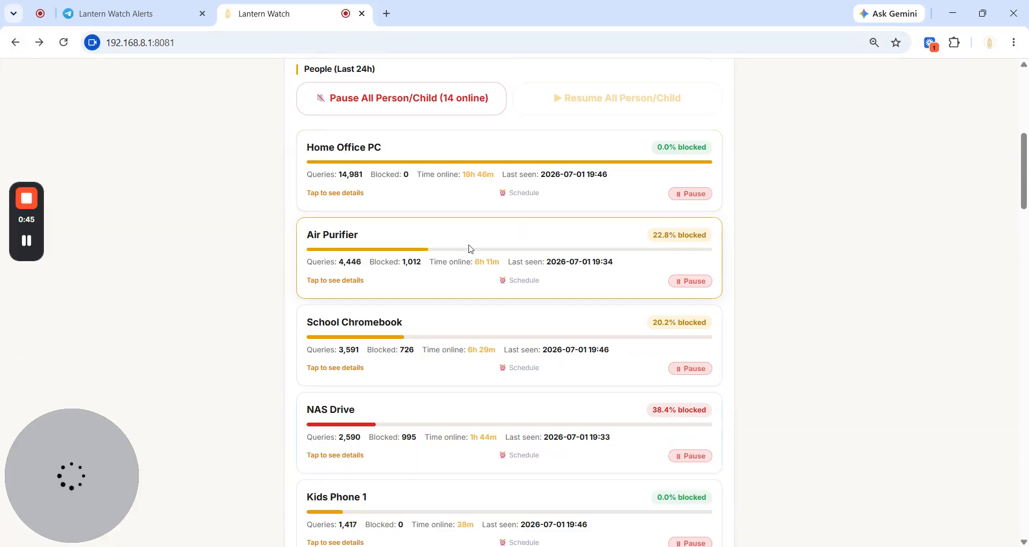
# - Open the Home Office PC's details, review its activity, visited sites and blocked attempts, and return to the dashboard
pyautogui.click(341, 194)
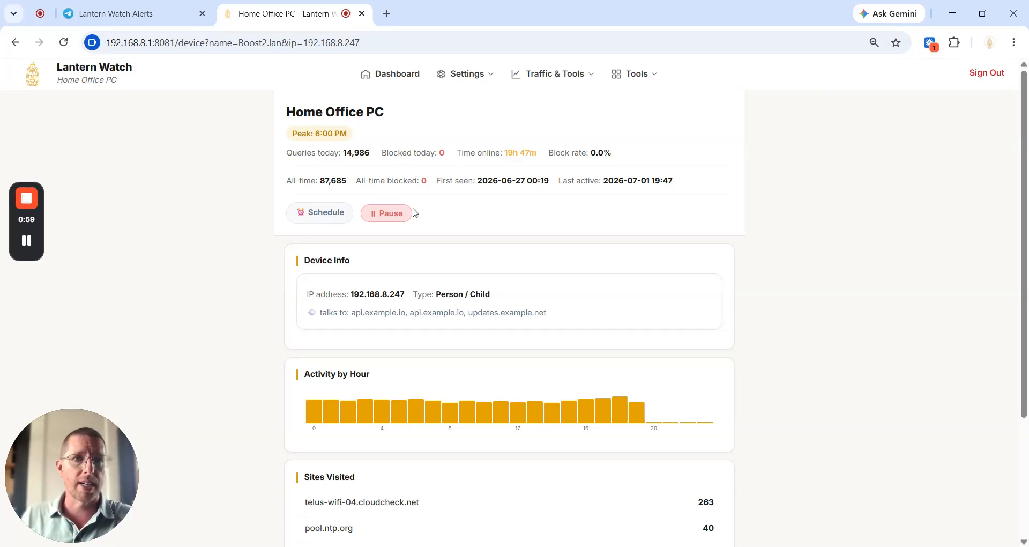
pyautogui.scroll(-3, 383, 220)
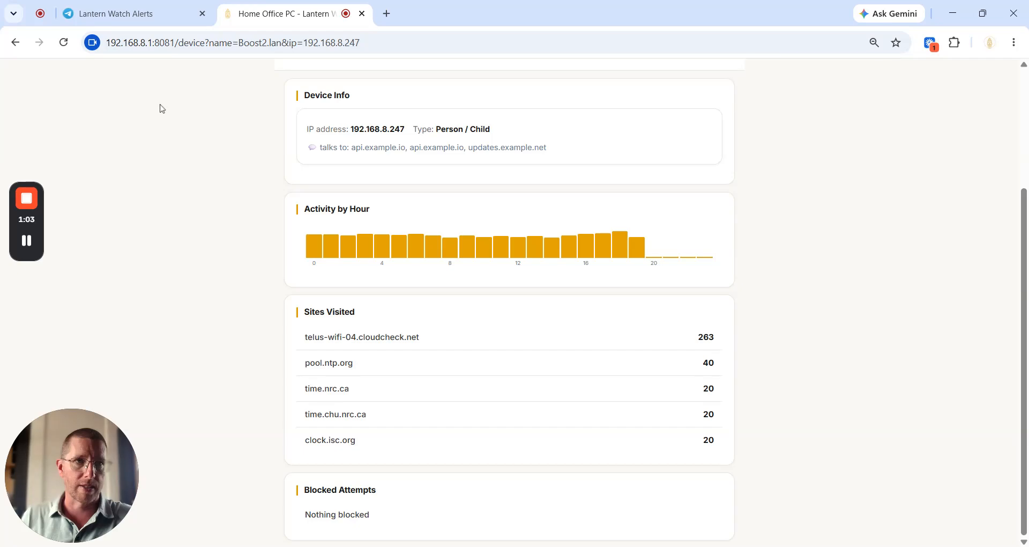
pyautogui.click(15, 43)
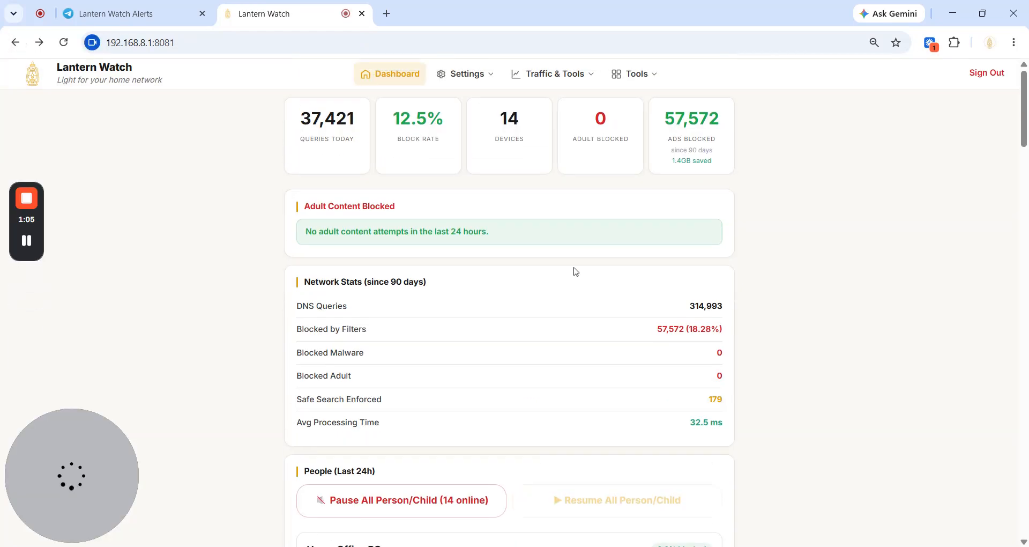
# - Open the Query Log and filter it to blocked entries only
pyautogui.click(546, 74)
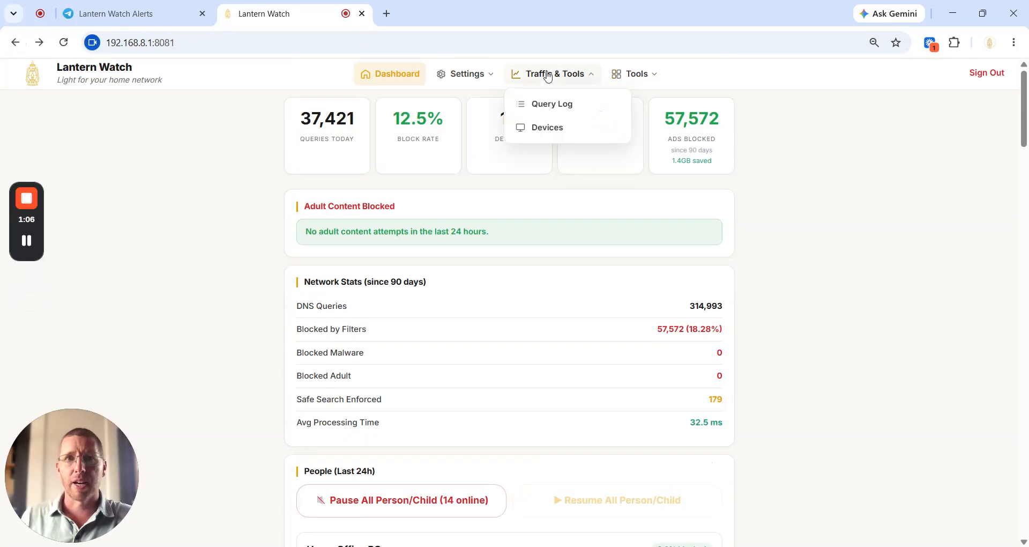
pyautogui.click(569, 107)
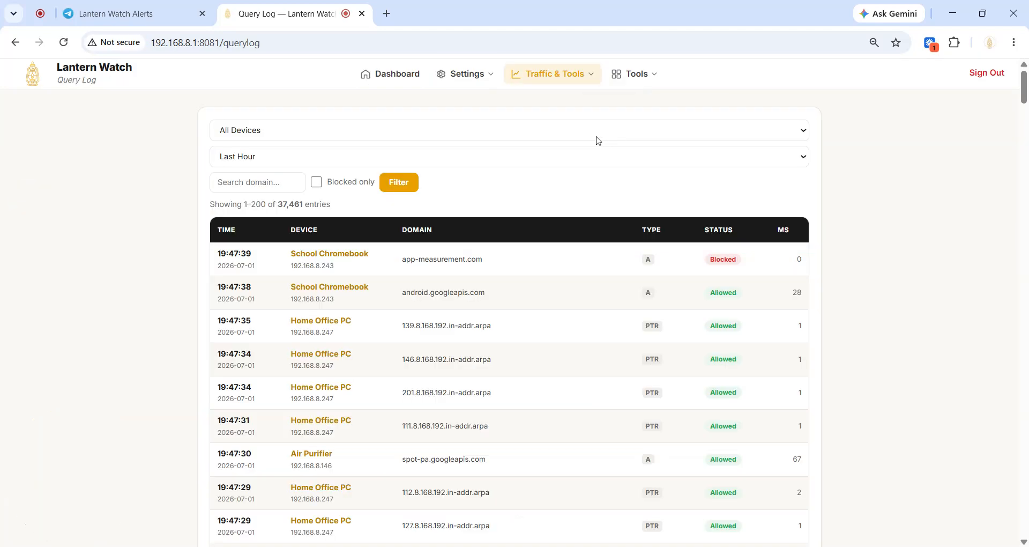
pyautogui.click(317, 183)
pyautogui.click(411, 194)
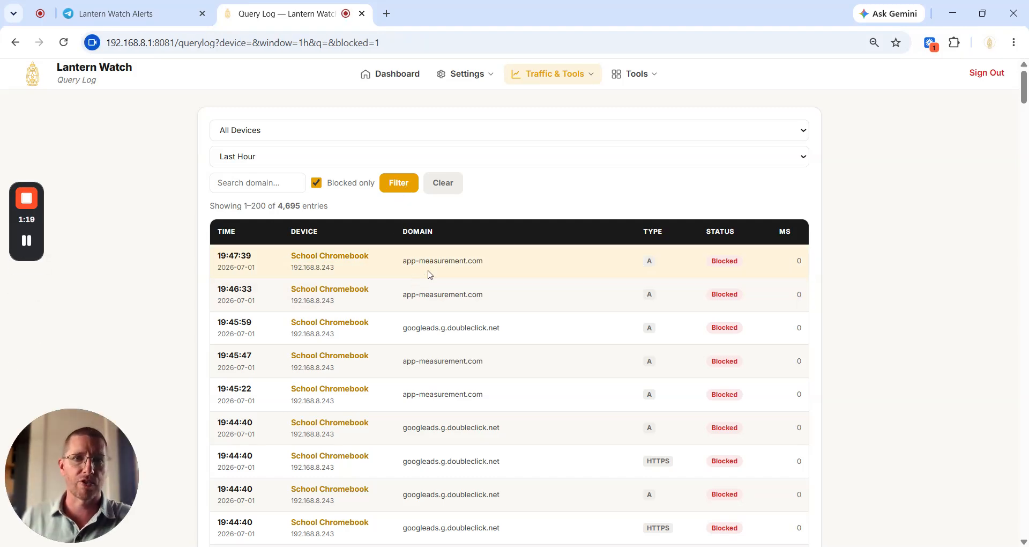
# - Examine the blocked domains and the devices that requested them in the filtered query log
pyautogui.moveTo(398, 254); pyautogui.dragTo(503, 266)
pyautogui.moveTo(417, 294); pyautogui.dragTo(510, 303)
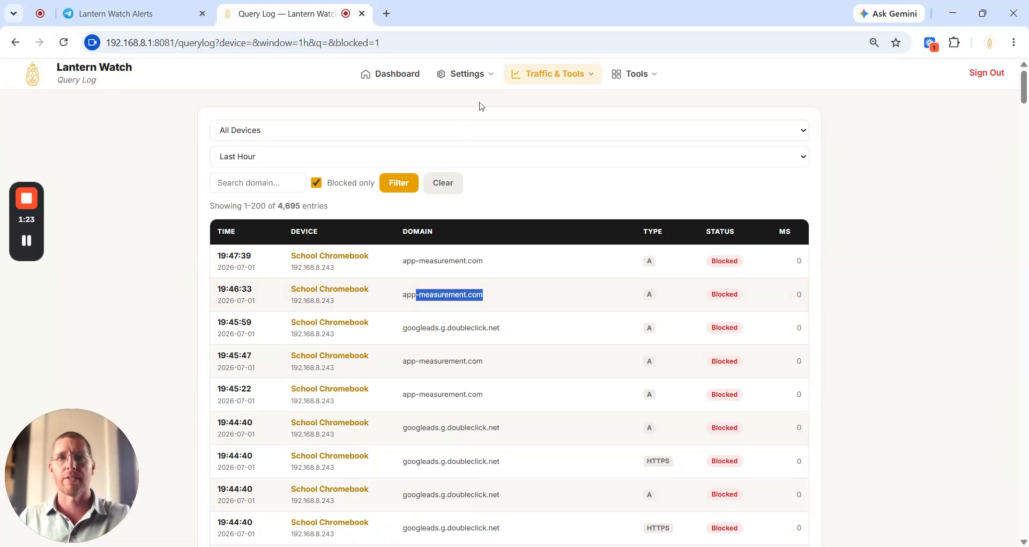
pyautogui.click(548, 78)
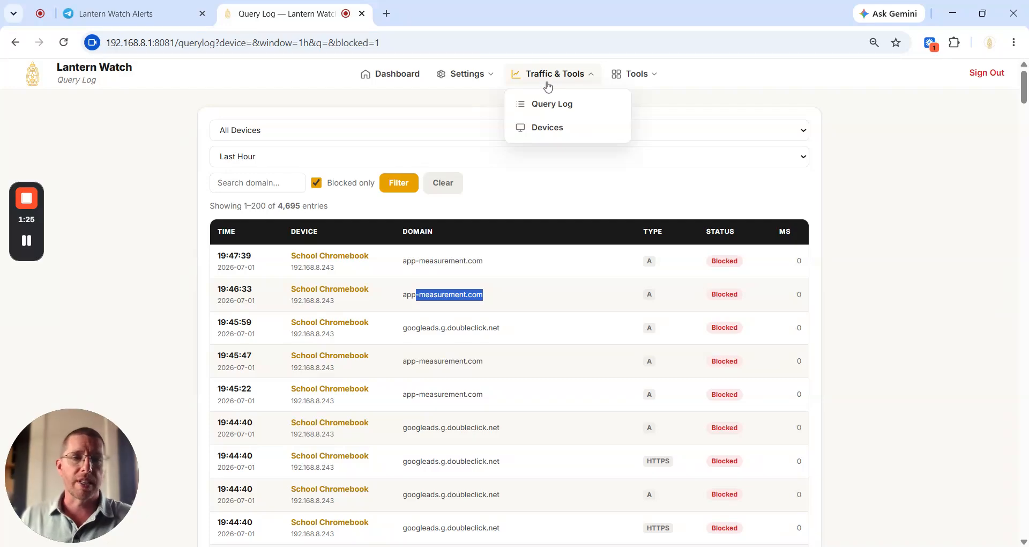
pyautogui.scroll(-15, 873, 288)
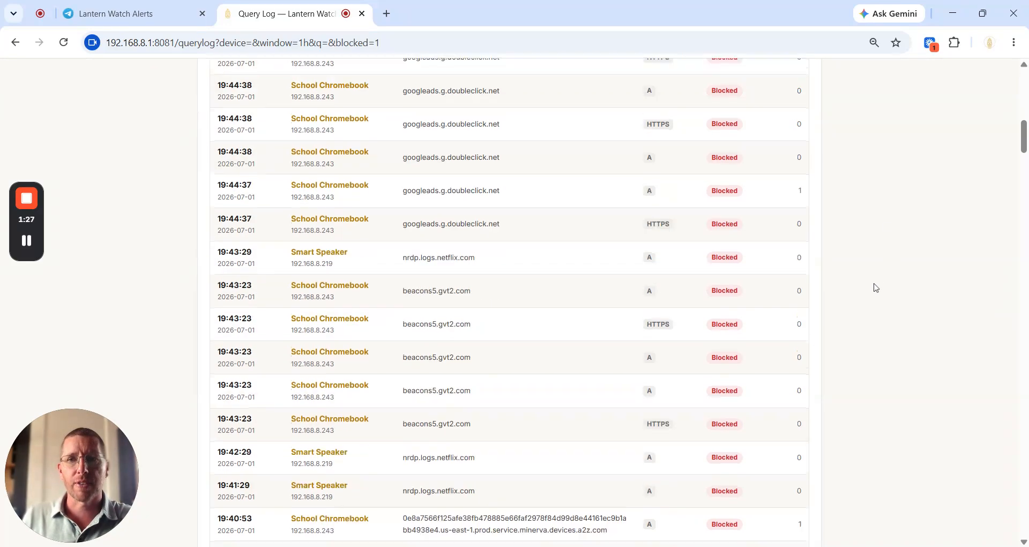
pyautogui.scroll(15, 873, 286)
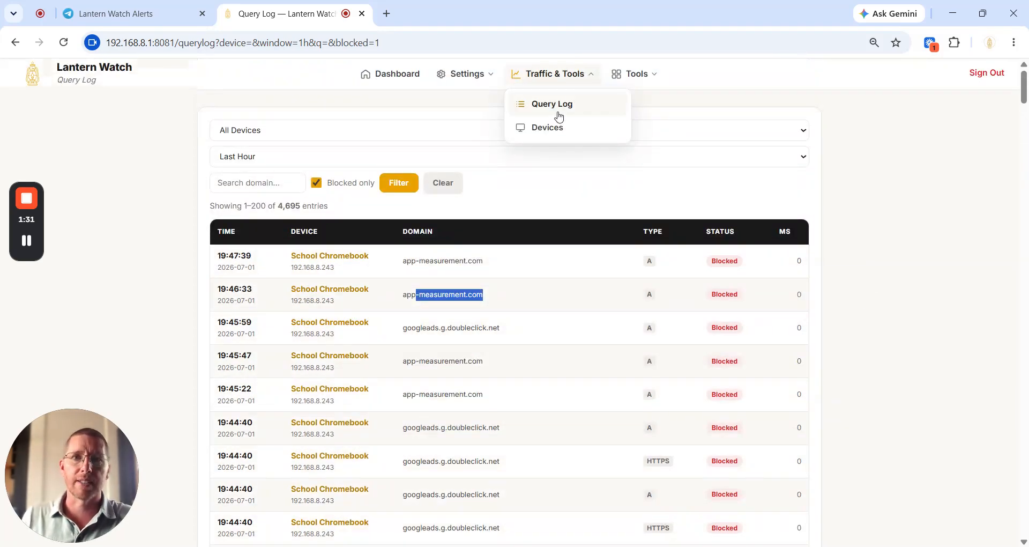
# - Open the device manager and inspect the type, name and detected device kind of Kids Phone 1
pyautogui.click(555, 128)
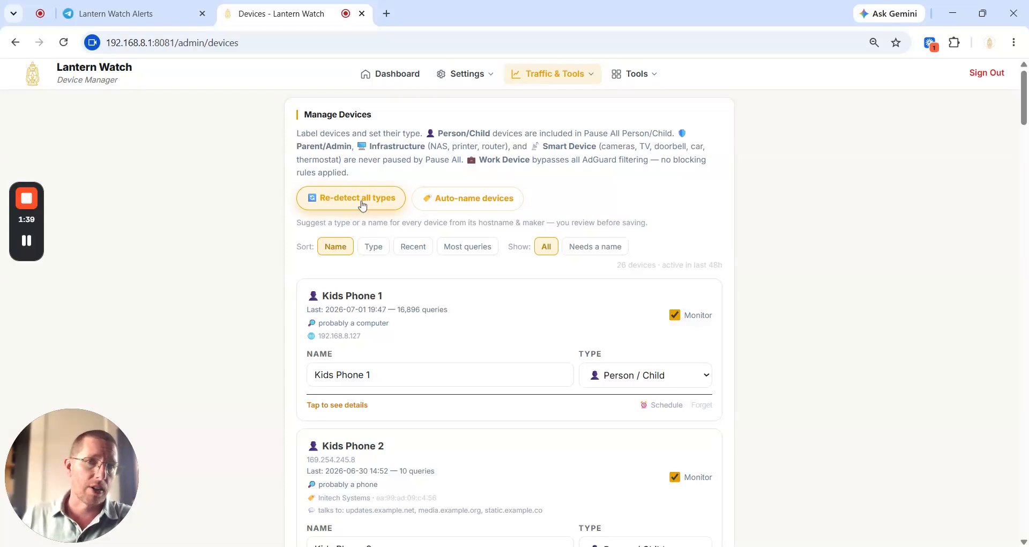
pyautogui.click(650, 376)
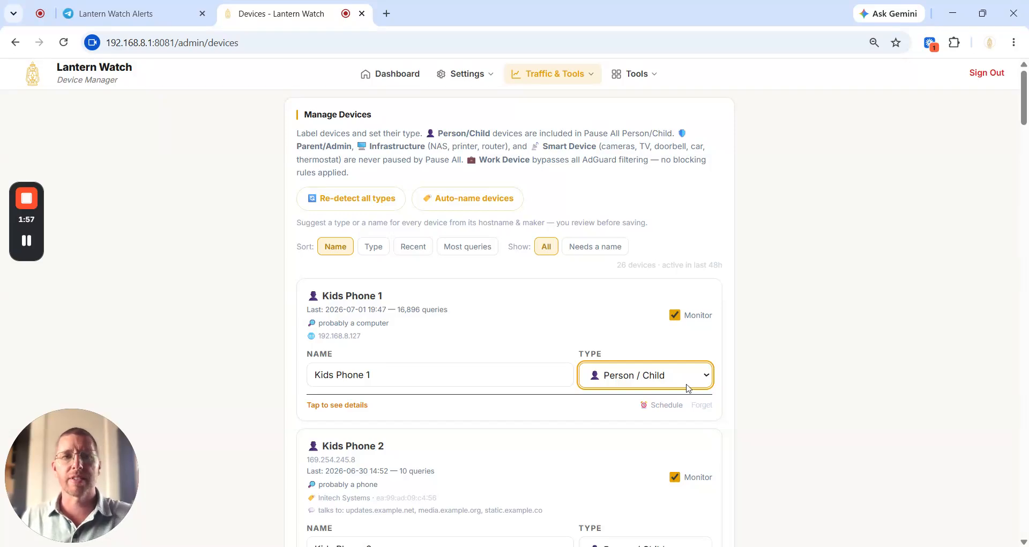
pyautogui.moveTo(391, 375); pyautogui.dragTo(310, 375)
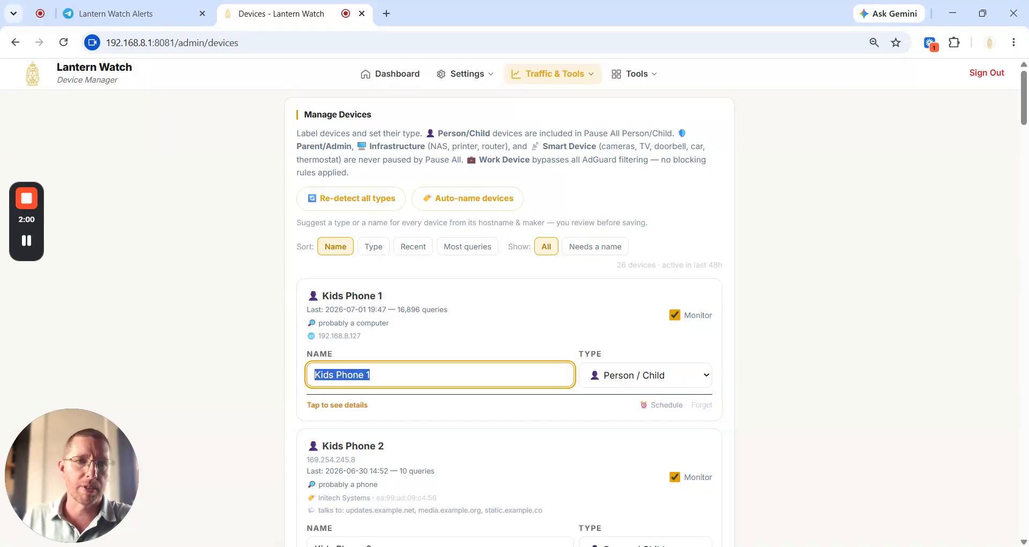
pyautogui.tripleClick(396, 325)
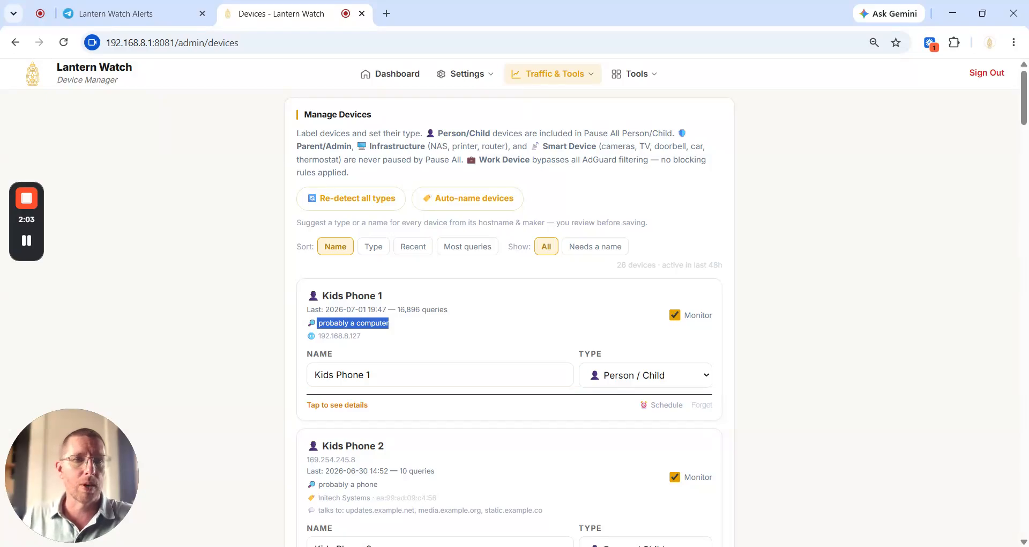
# - Review the remaining devices in the device manager, down to the option for saving them all
pyautogui.scroll(-3, 386, 332)
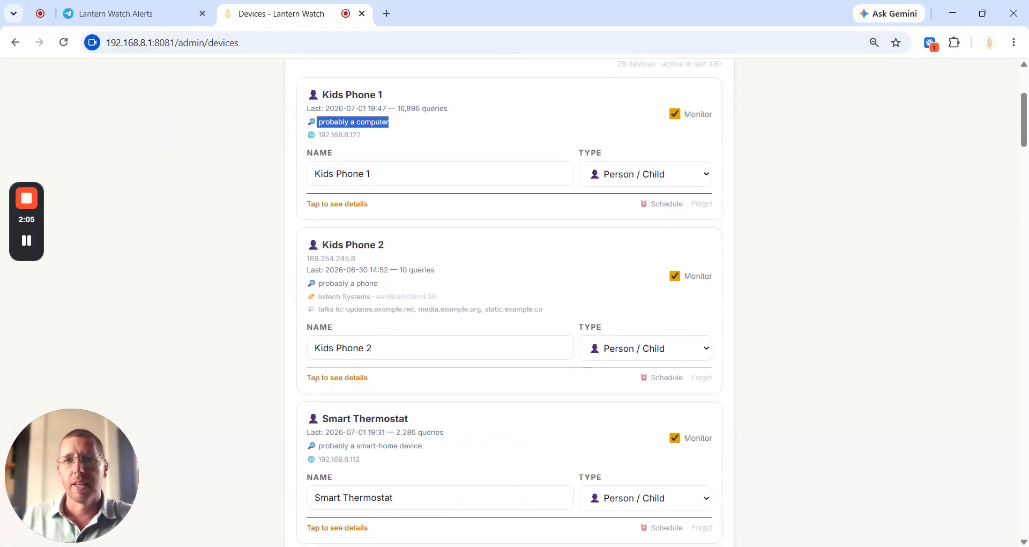
pyautogui.click(658, 277)
pyautogui.scroll(-20, 643, 322)
pyautogui.scroll(-8, 627, 354)
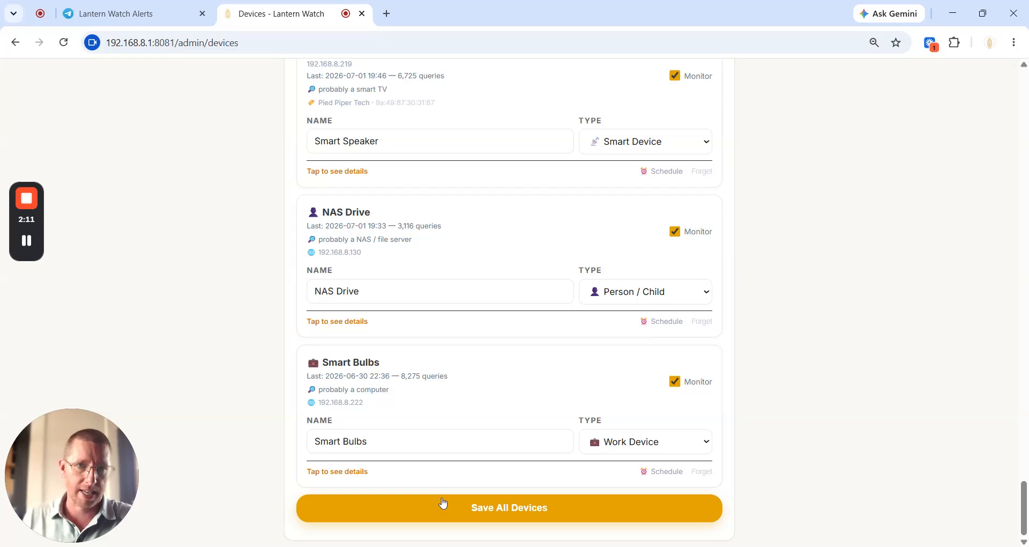
pyautogui.scroll(20, 440, 482)
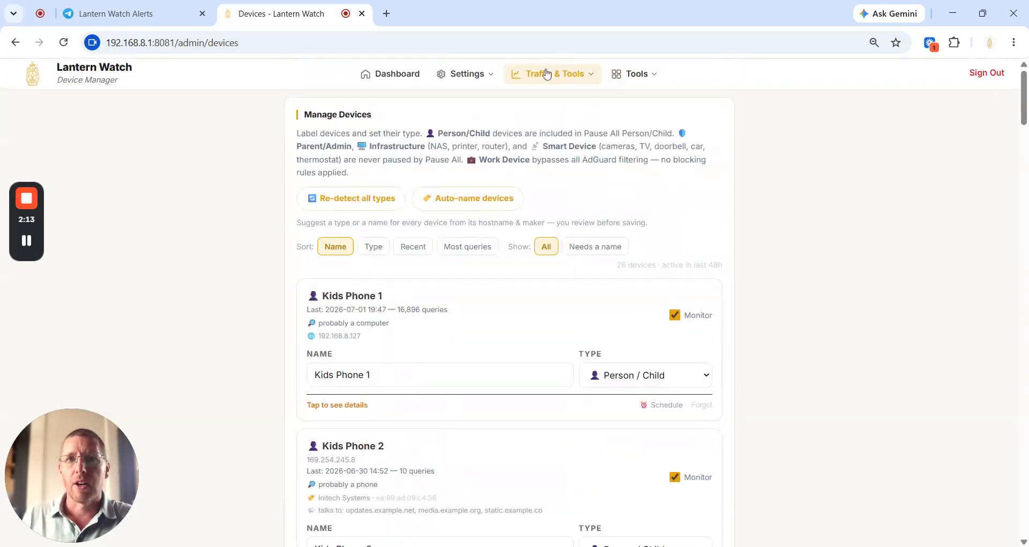
# - Open the notification settings and send a test message through Telegram
pyautogui.click(546, 75)
pyautogui.click(462, 74)
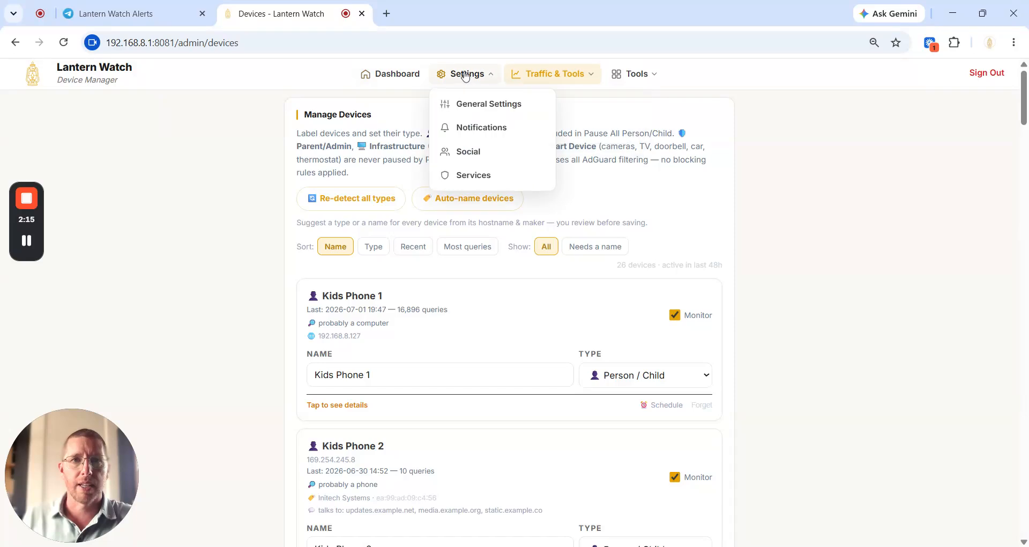
pyautogui.click(474, 128)
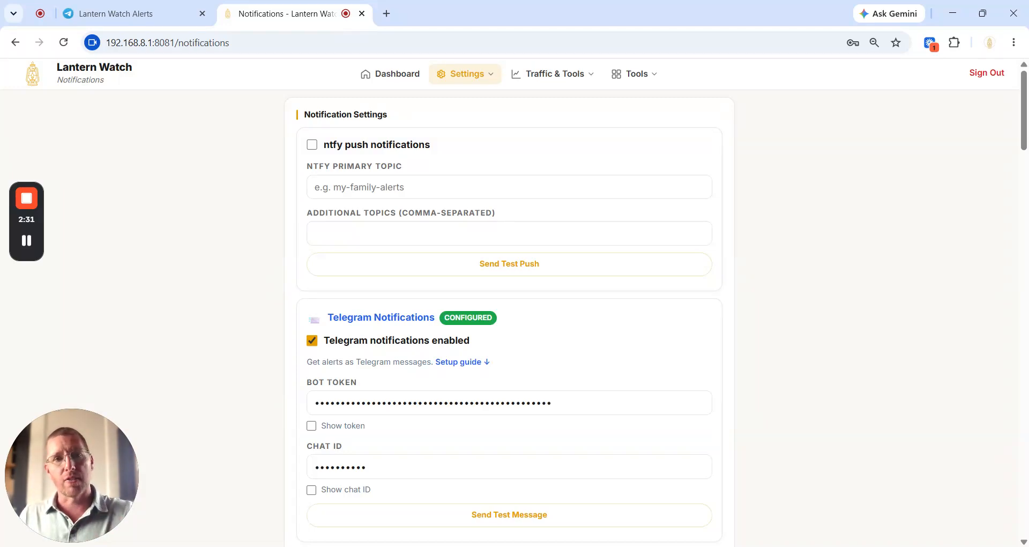
pyautogui.click(468, 265)
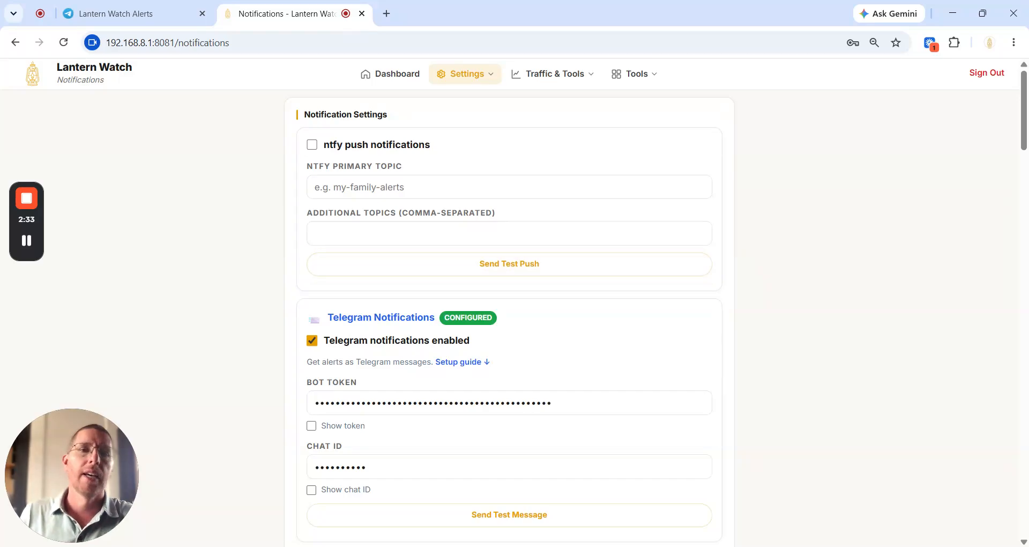
pyautogui.scroll(-4, 378, 275)
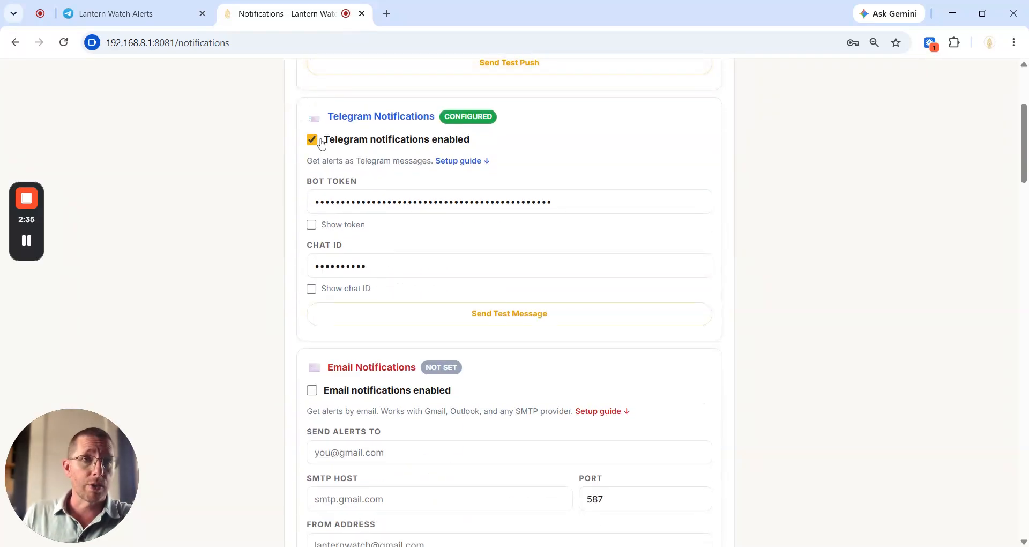
pyautogui.click(512, 314)
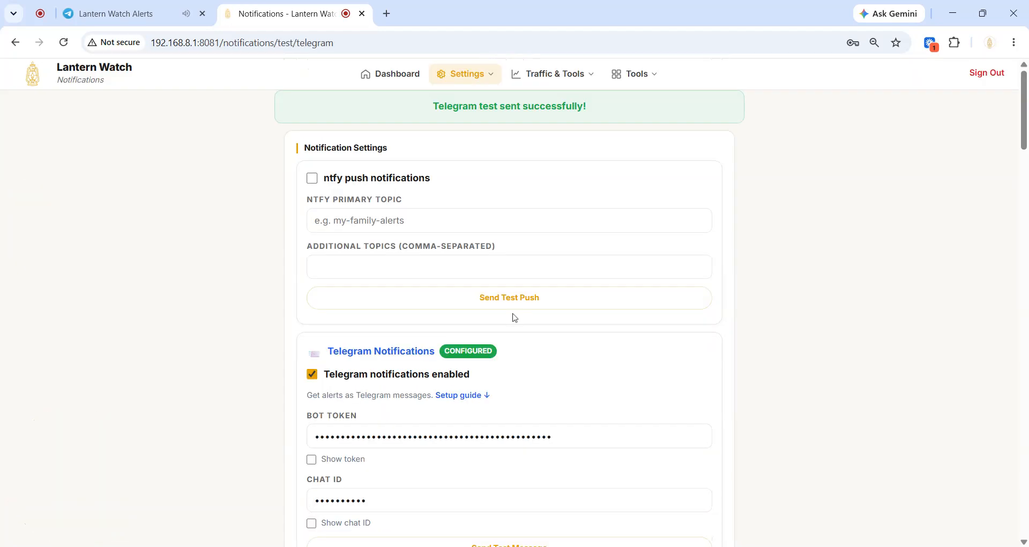
# - Examine the email notification fields, alert types, daily and weekly summary options, and the setup guides for each channel
pyautogui.scroll(-5, 512, 326)
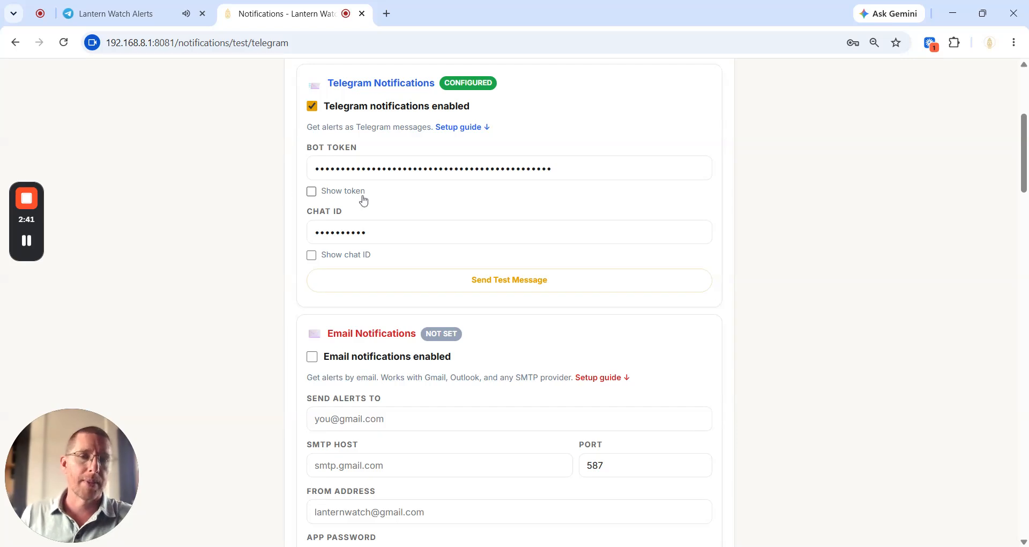
pyautogui.scroll(-3, 595, 285)
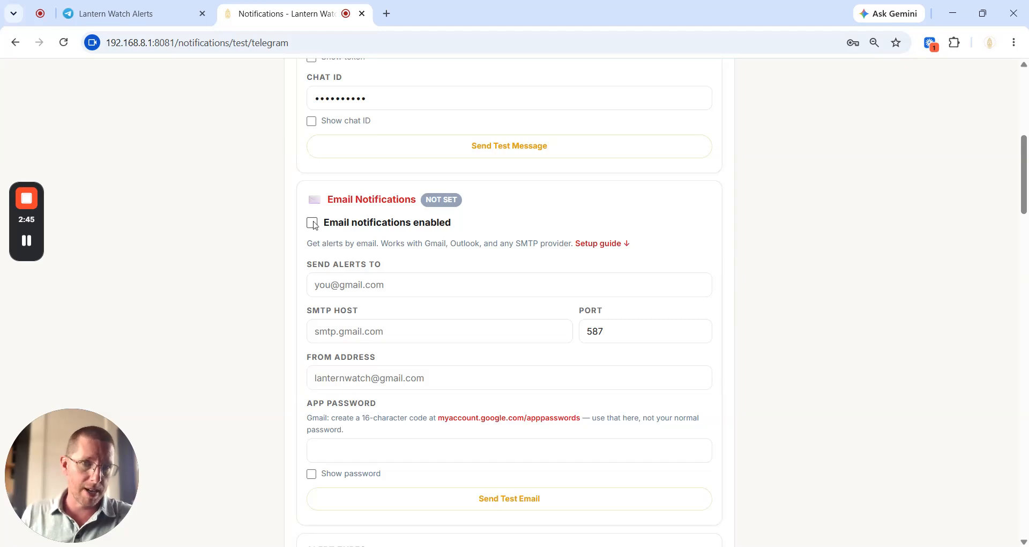
pyautogui.scroll(-7, 322, 230)
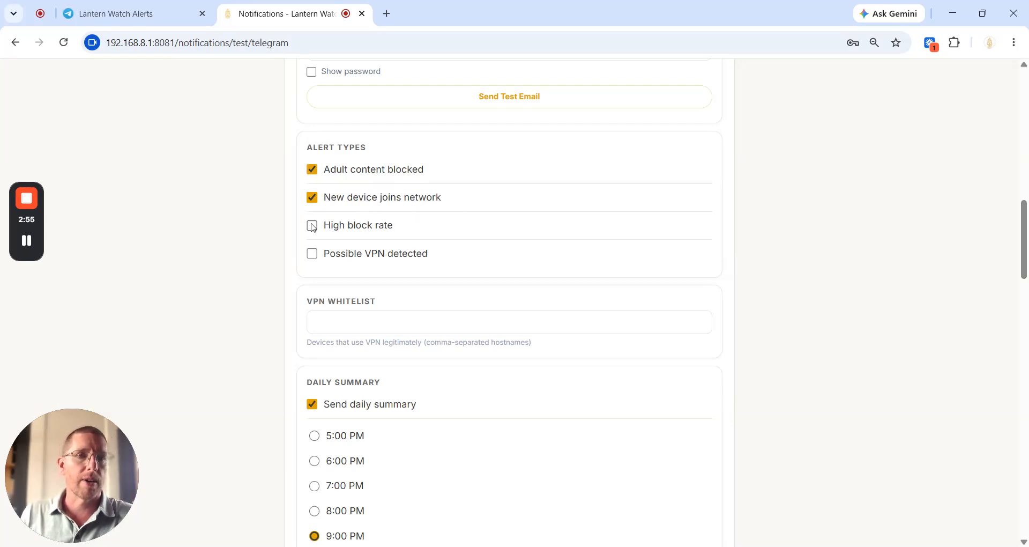
pyautogui.scroll(-5, 459, 273)
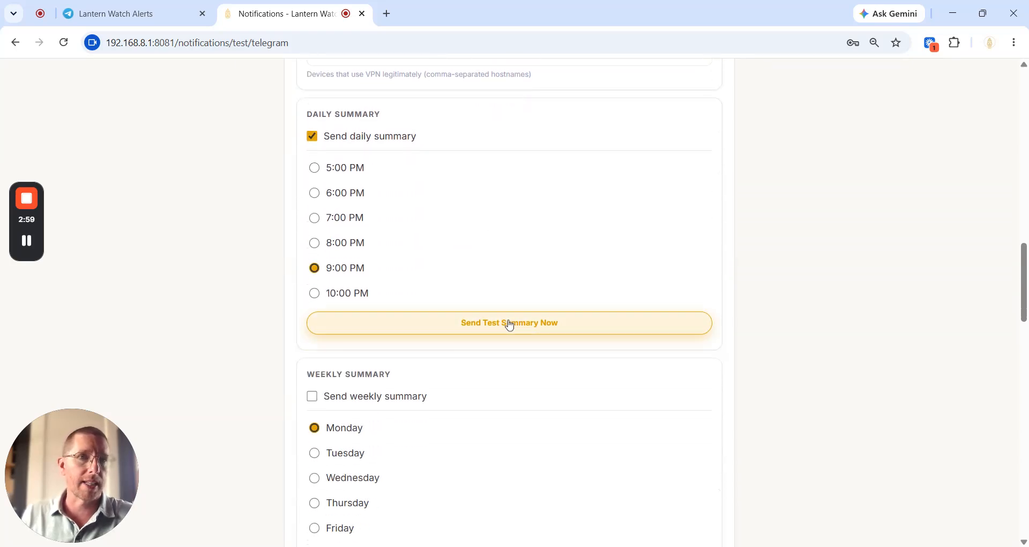
pyautogui.scroll(-4, 505, 236)
pyautogui.scroll(-8, 522, 300)
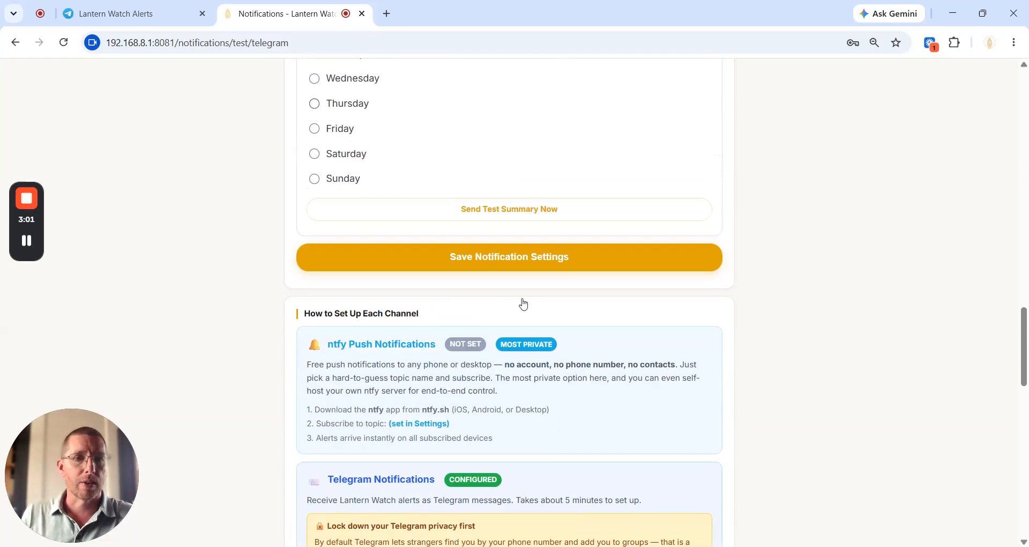
pyautogui.scroll(-11, 527, 311)
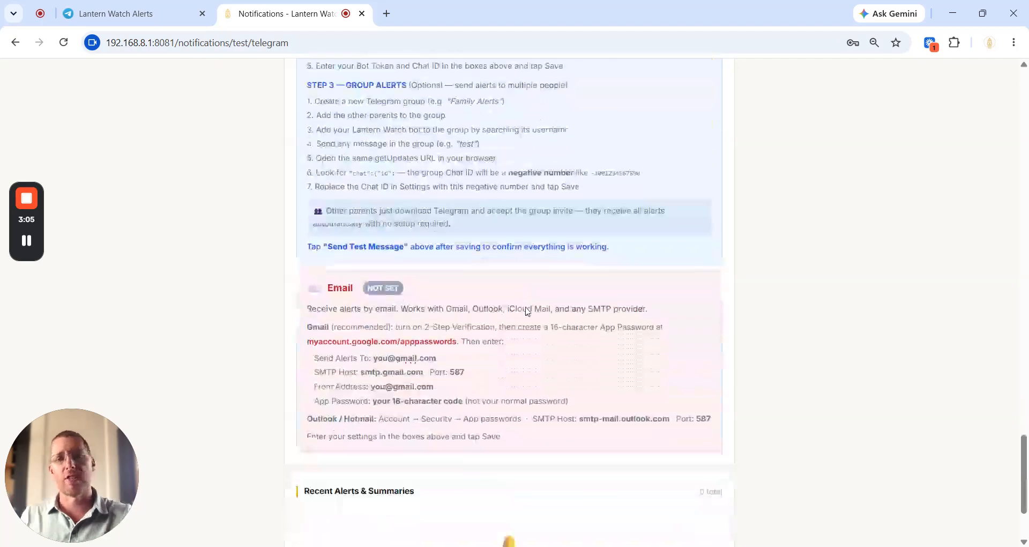
pyautogui.scroll(9, 527, 310)
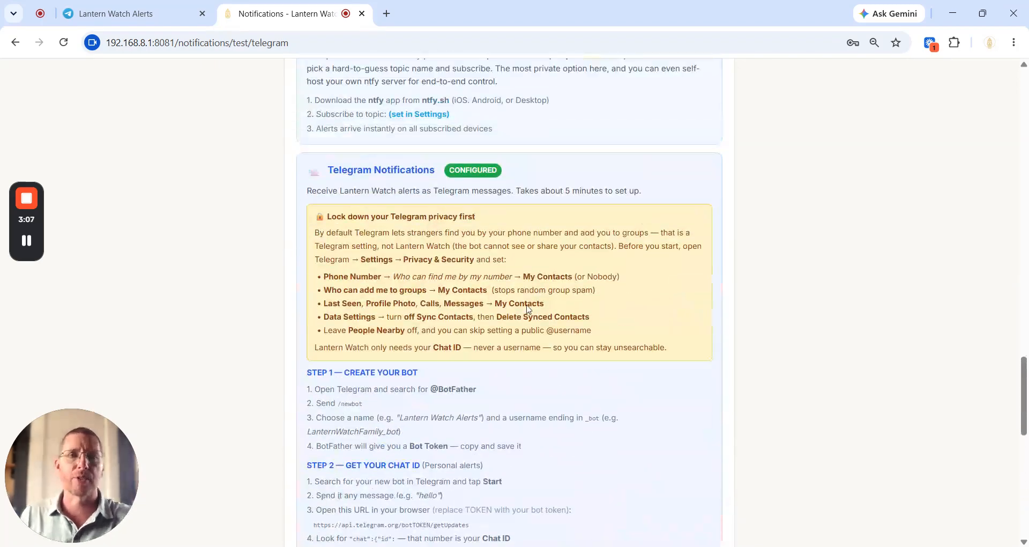
pyautogui.scroll(11, 528, 310)
pyautogui.scroll(-1, 524, 308)
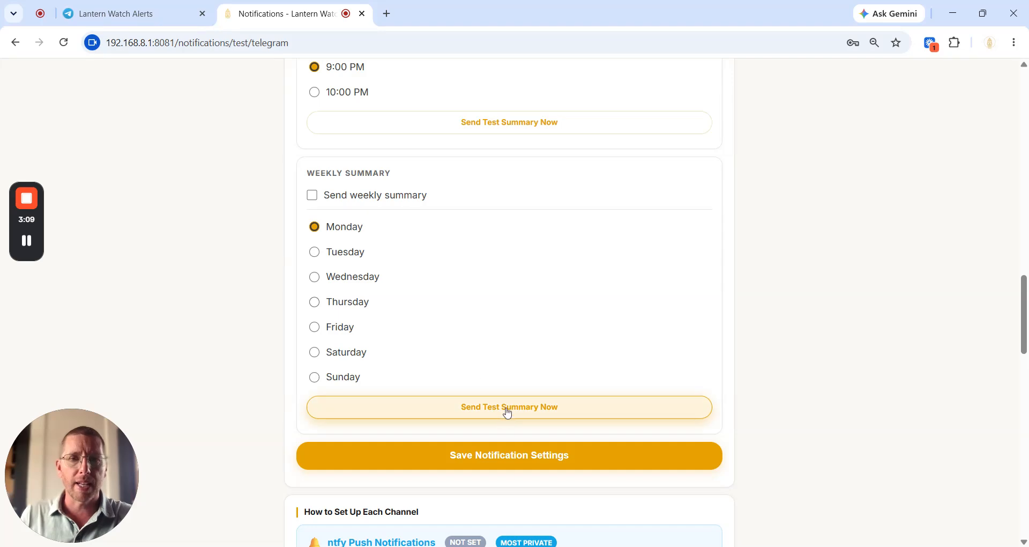
# - Send a test weekly summary, switch to the Lantern Watch Alerts chat in Telegram and read through the received message
pyautogui.click(508, 411)
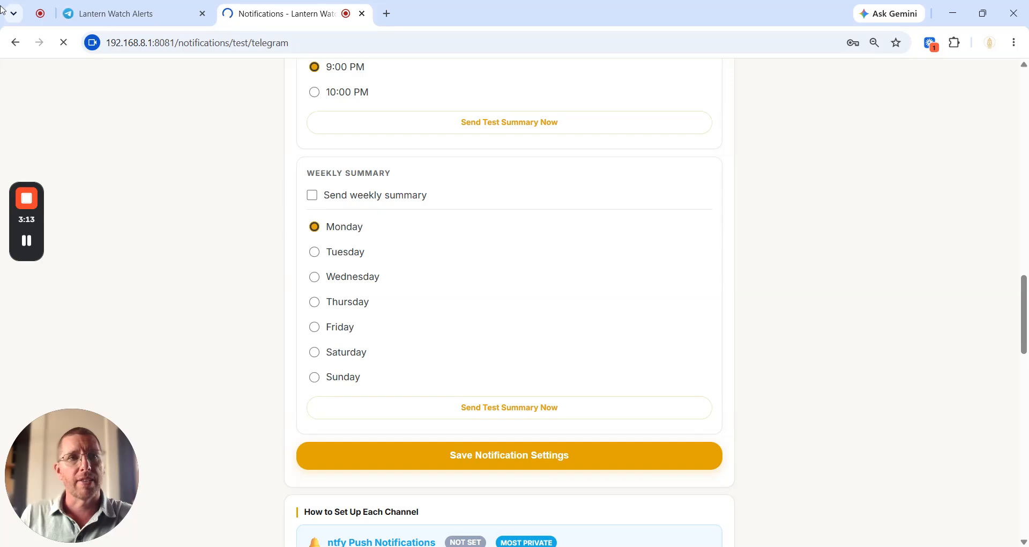
pyautogui.click(116, 13)
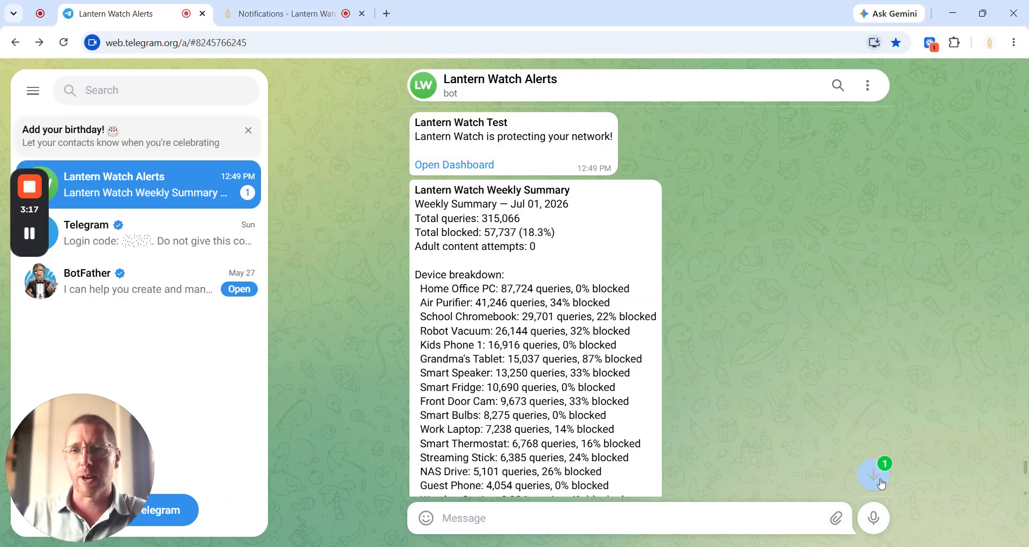
pyautogui.click(873, 474)
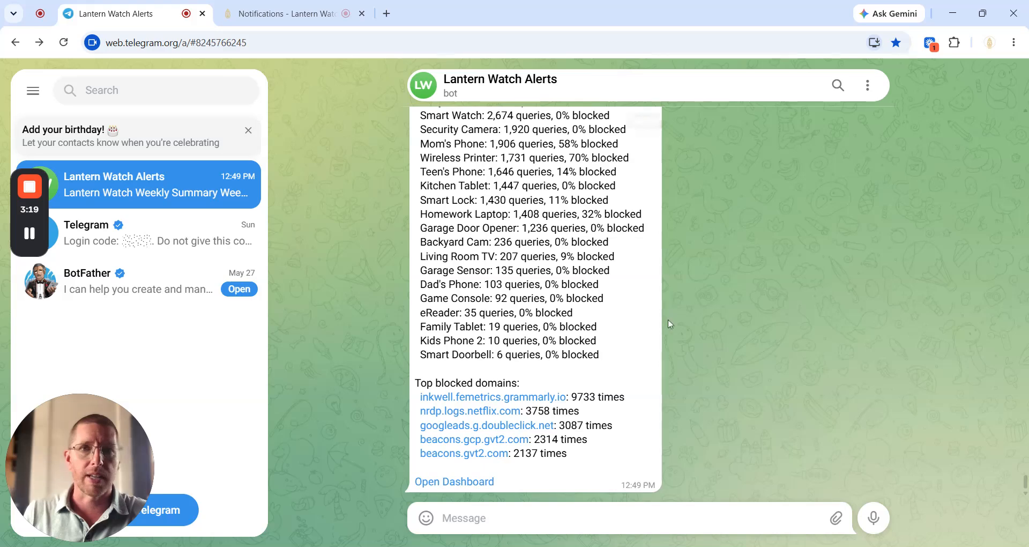
pyautogui.scroll(5, 670, 325)
pyautogui.scroll(3, 670, 326)
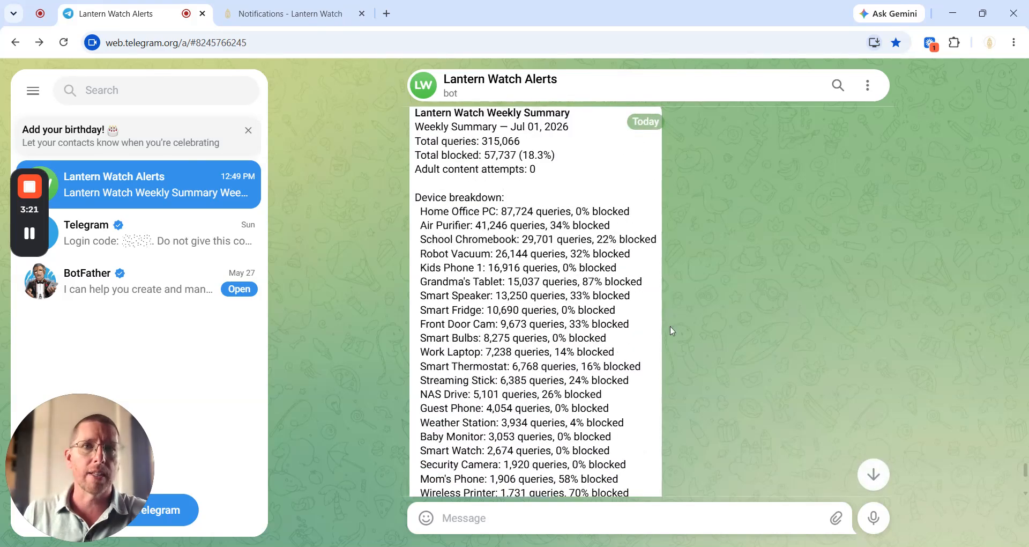
pyautogui.scroll(6, 670, 326)
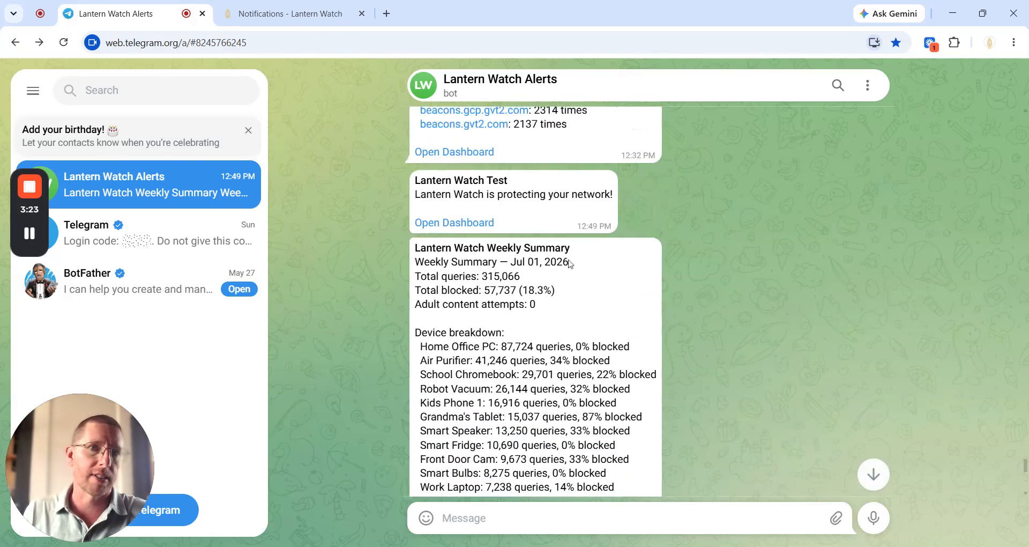
pyautogui.scroll(6, 536, 300)
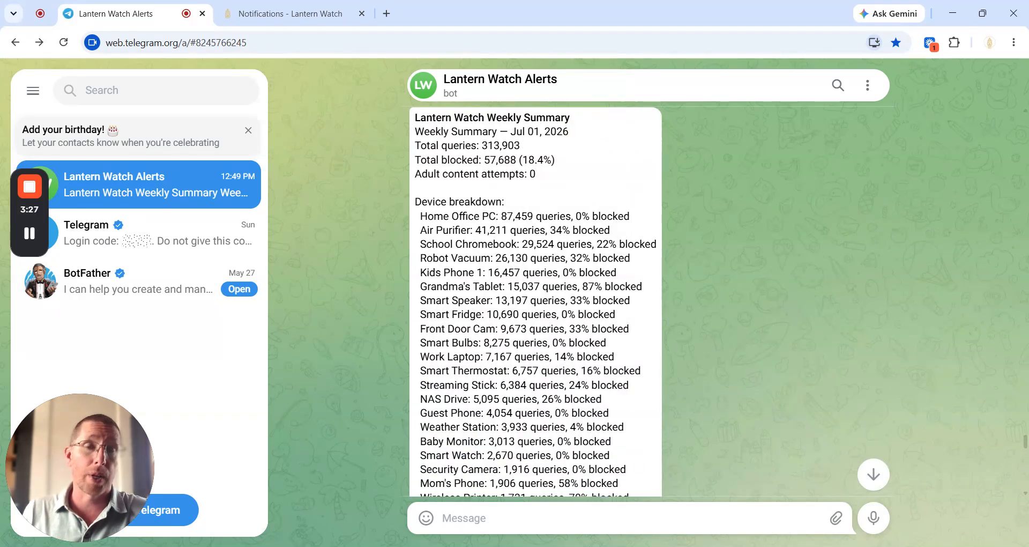
# - Return to Lantern Watch, open the social media profiles and examine the preset levels, the custom profile's allowed platforms and the safe search option
pyautogui.hotkey('ctrl', 'Tab')
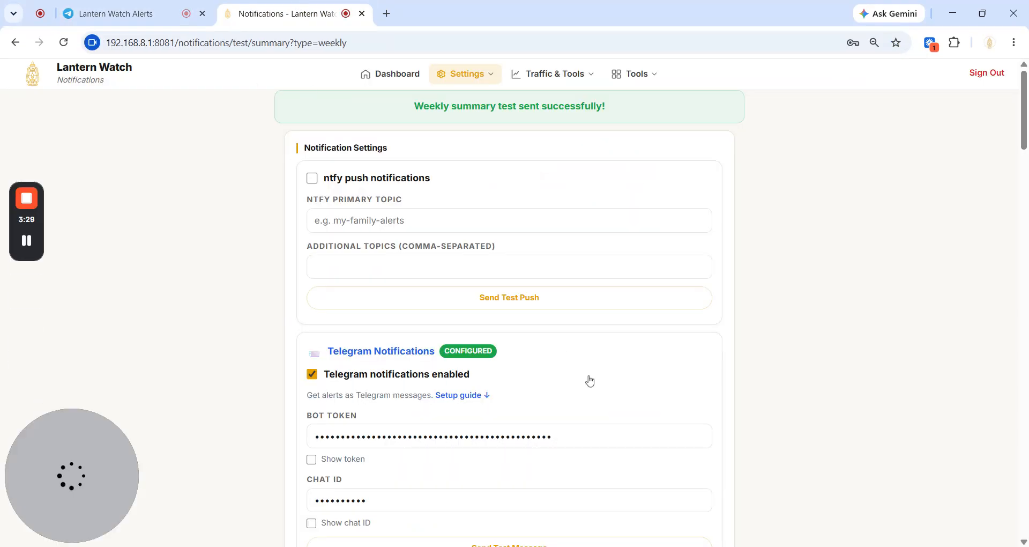
pyautogui.click(464, 75)
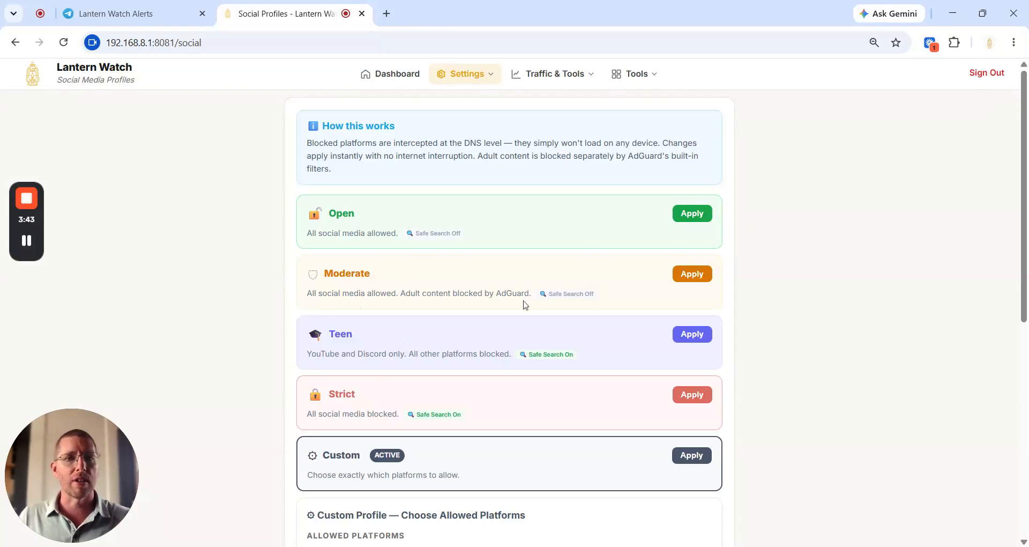
pyautogui.scroll(-5, 525, 304)
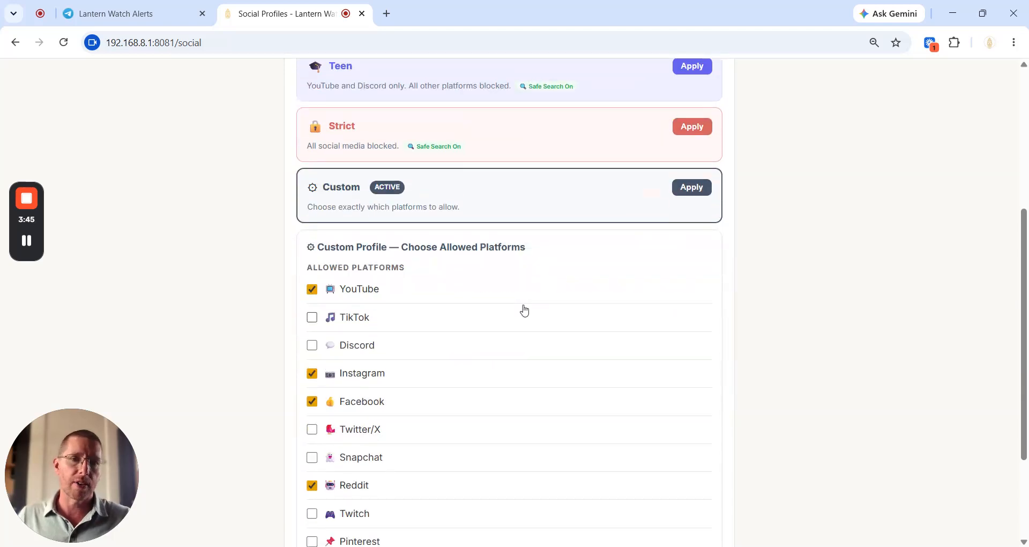
pyautogui.scroll(-3, 525, 310)
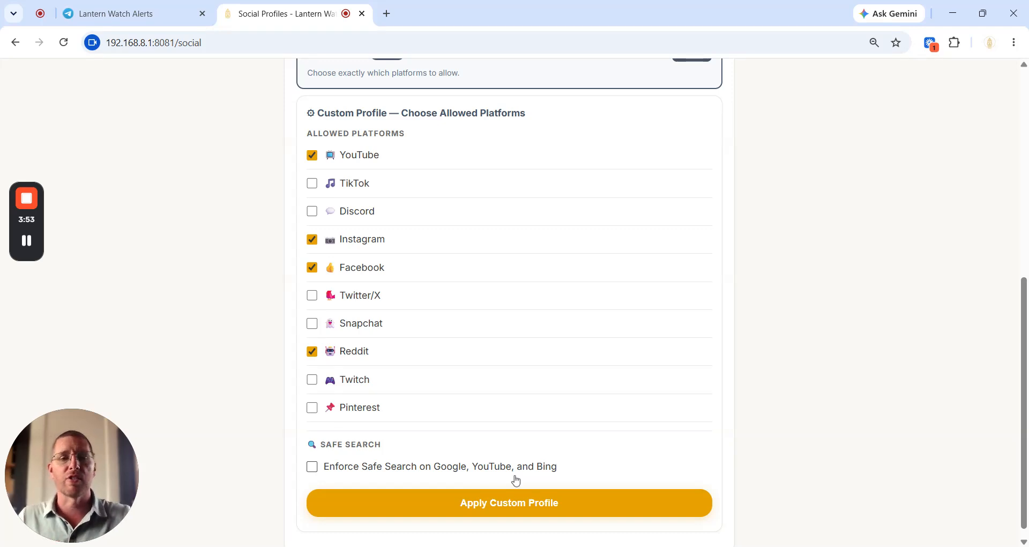
pyautogui.scroll(-1, 515, 449)
pyautogui.scroll(5, 516, 449)
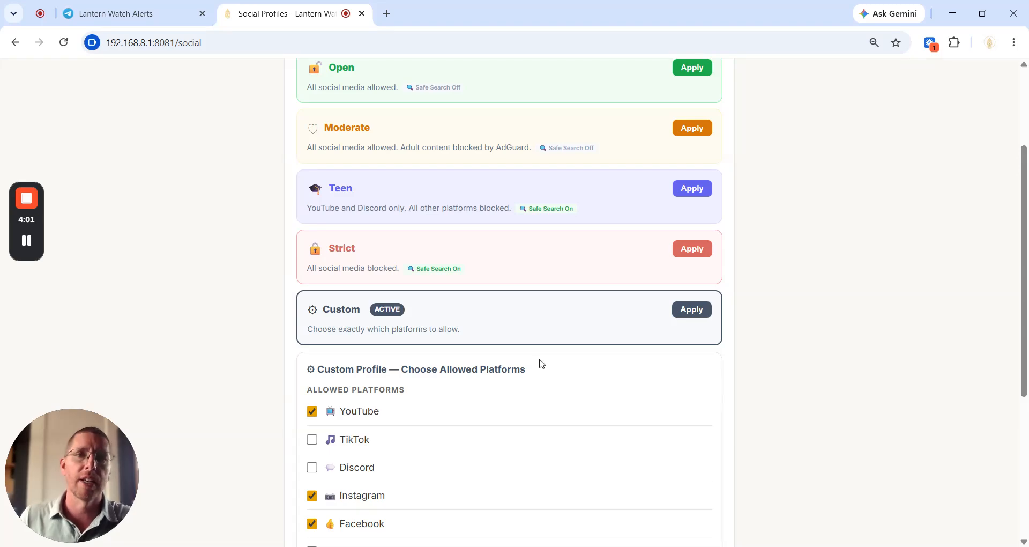
pyautogui.scroll(-5, 539, 367)
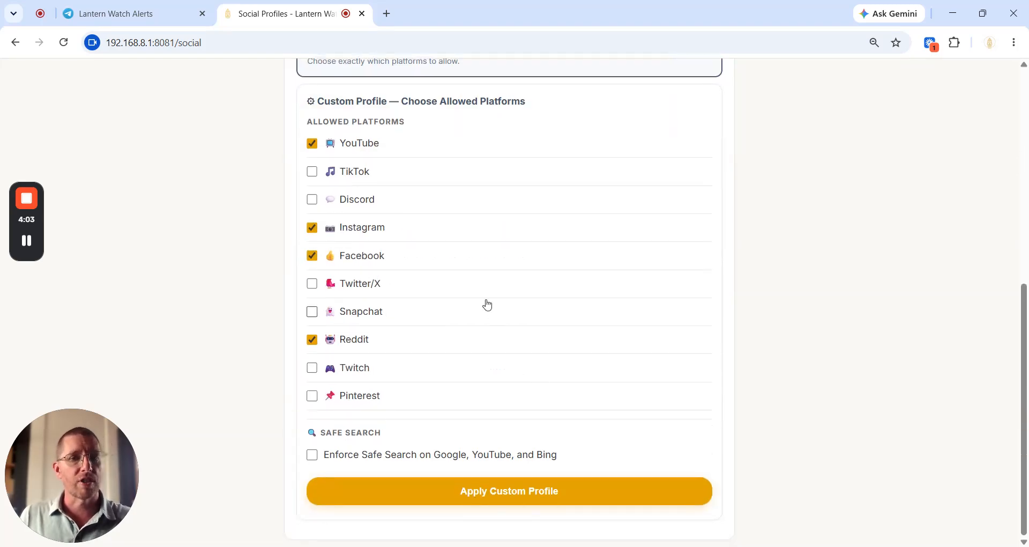
pyautogui.scroll(6, 450, 330)
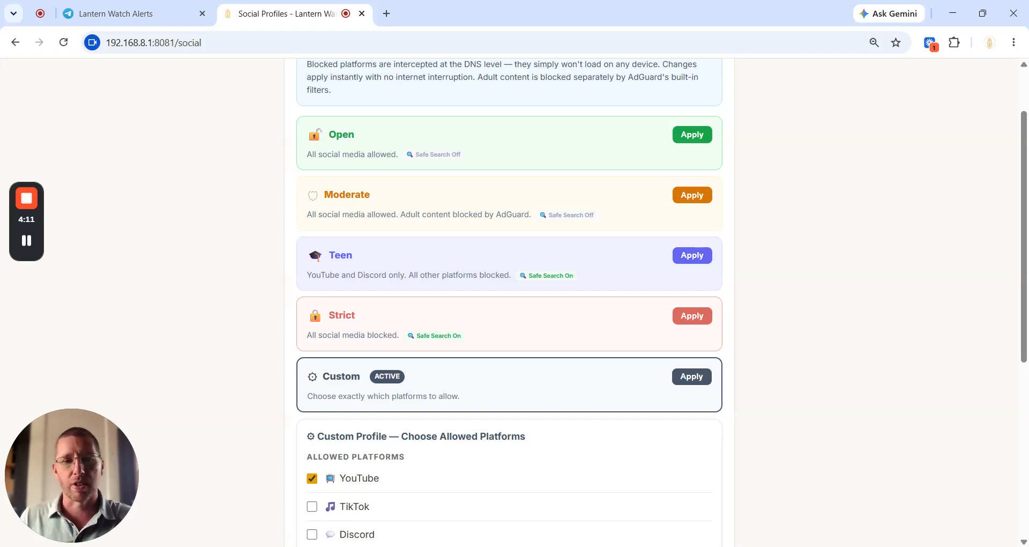
pyautogui.scroll(-4, 565, 273)
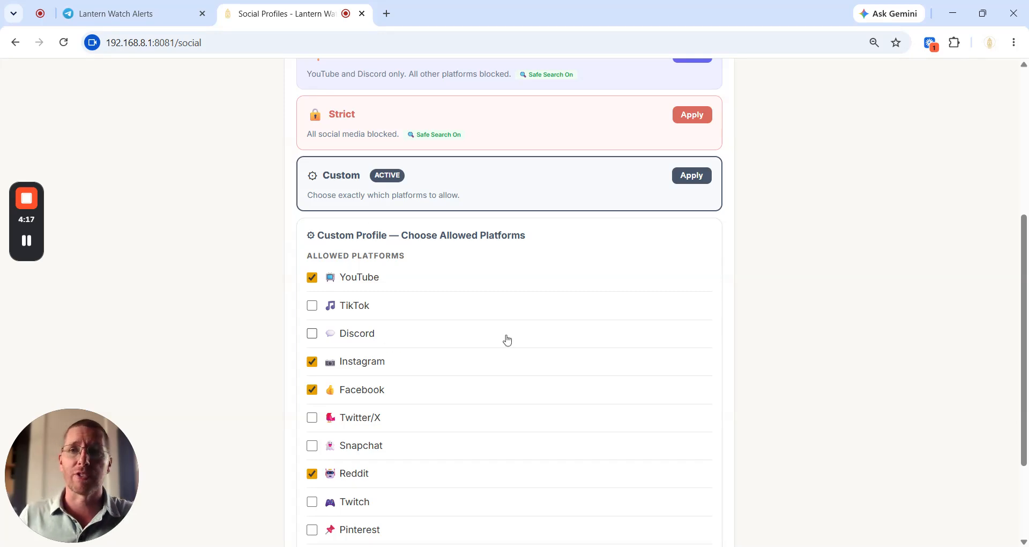
pyautogui.scroll(5, 506, 338)
pyautogui.scroll(1, 507, 338)
# - Open the blocked services settings that apply to everyone on the network
pyautogui.click(471, 79)
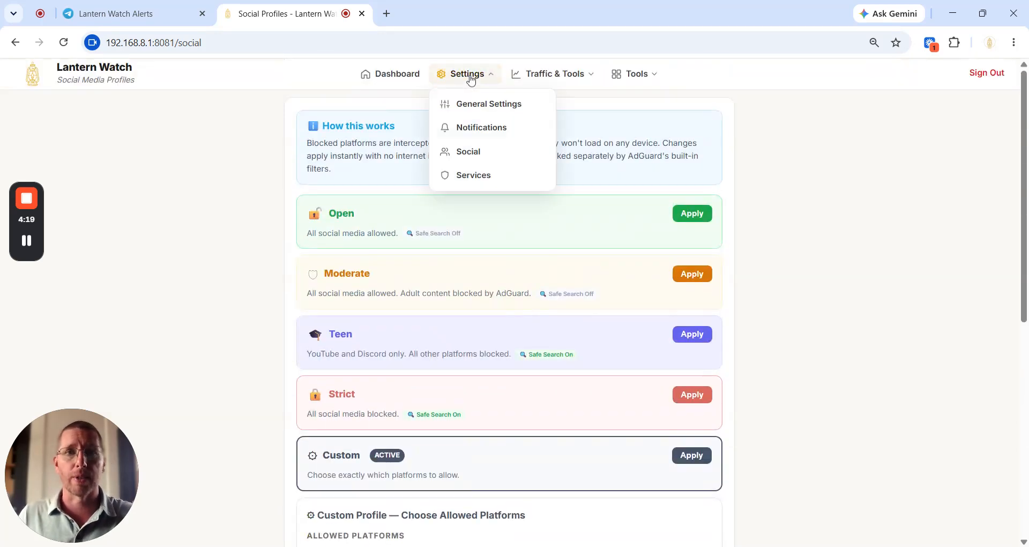
pyautogui.click(487, 175)
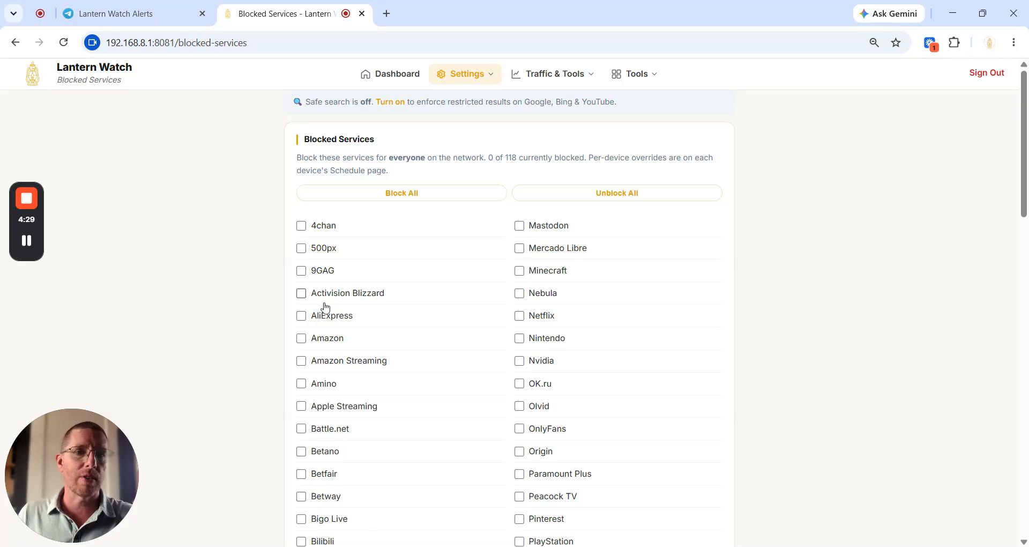
# - Select Amazon, Netflix and Nintendo for blocking as a trial and clear all three selections again
pyautogui.click(301, 338)
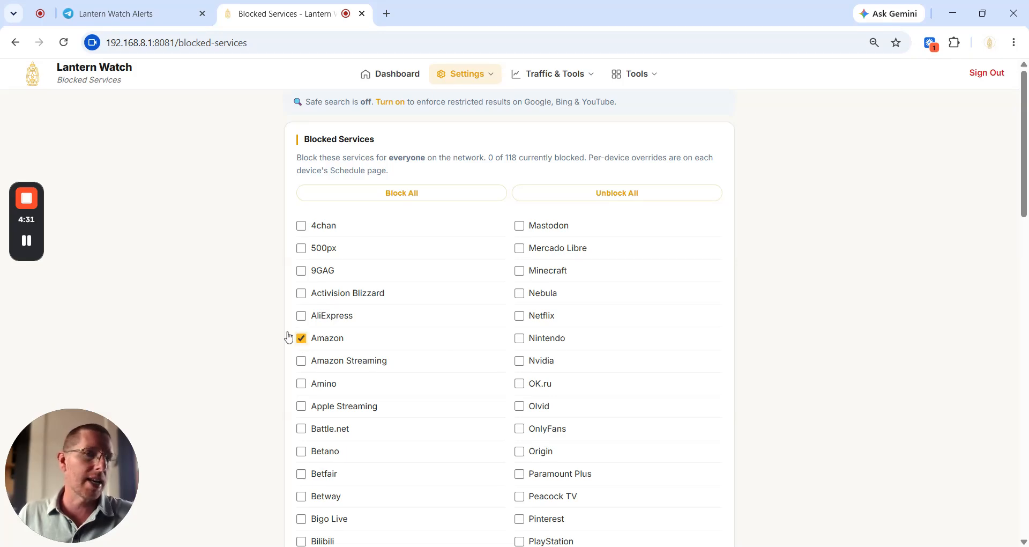
pyautogui.click(518, 317)
pyautogui.click(519, 338)
pyautogui.moveTo(332, 338); pyautogui.dragTo(320, 339)
pyautogui.click(520, 315)
pyautogui.click(518, 338)
pyautogui.click(315, 339)
# - Review the full list of blockable services down to the save option, and return to the dashboard
pyautogui.scroll(-10, 473, 324)
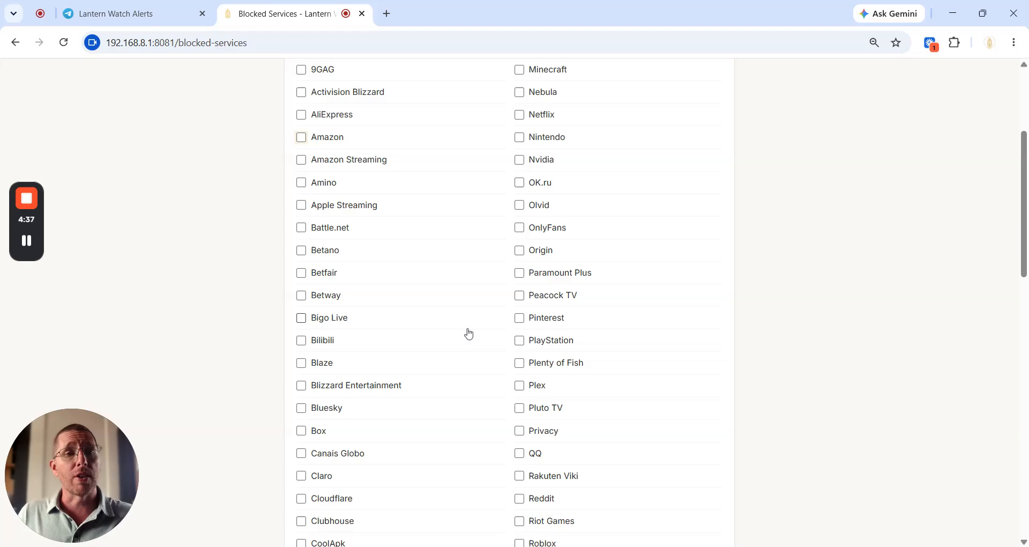
pyautogui.scroll(-2, 469, 336)
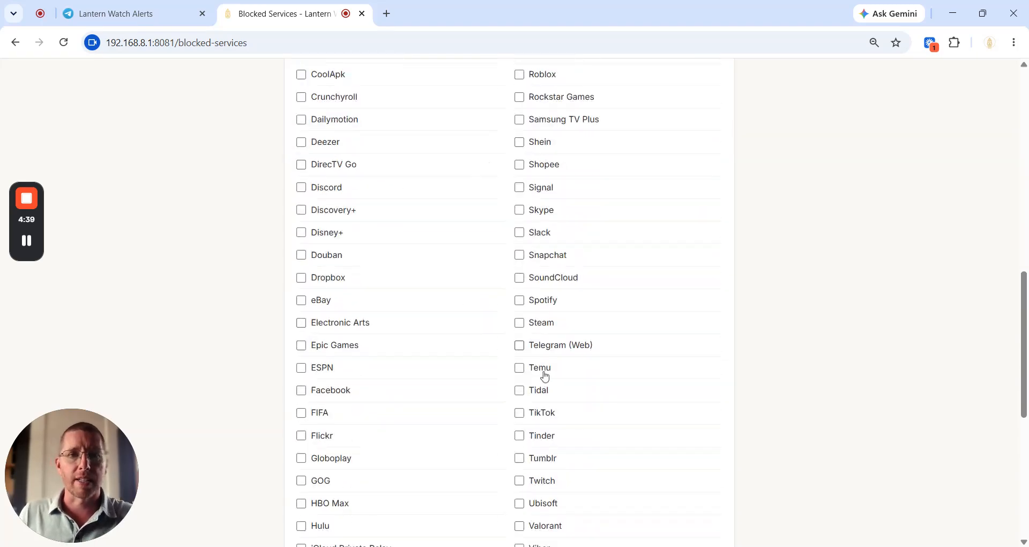
pyautogui.scroll(-7, 544, 374)
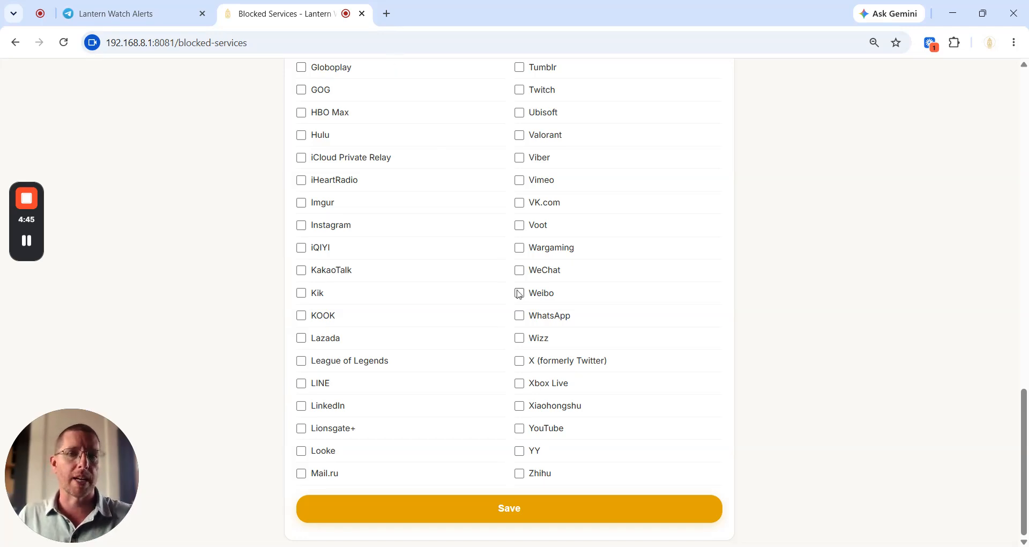
pyautogui.scroll(20, 518, 293)
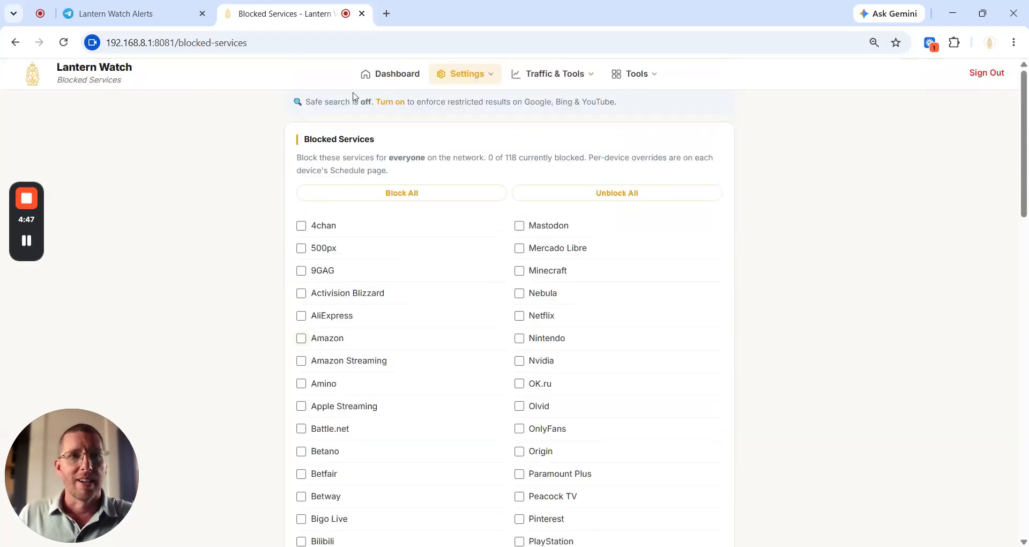
pyautogui.click(395, 74)
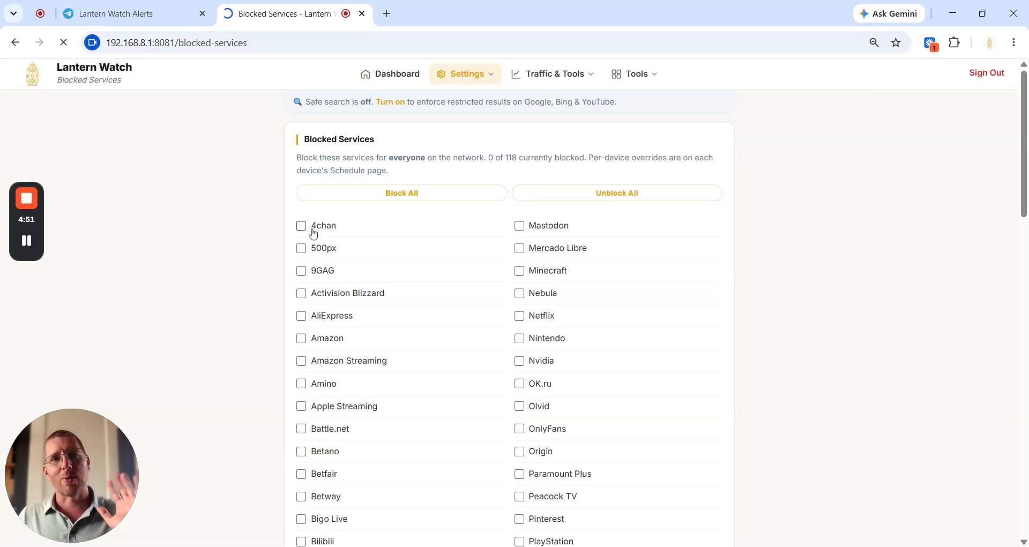